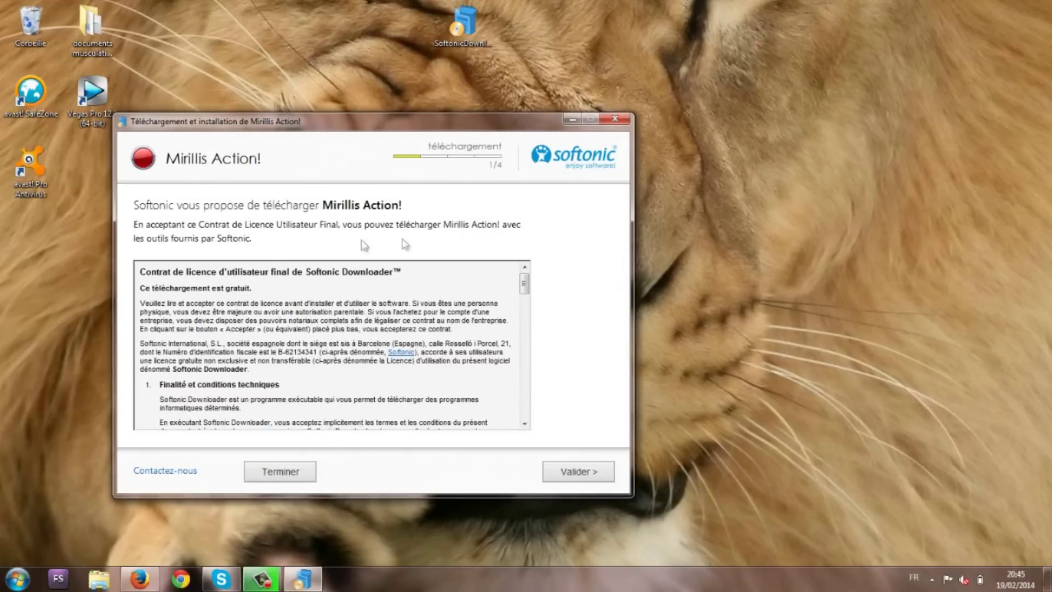
Step: Accept the Softonic licence for Mirillis Action!, choose the Personnalisé installation and exclude the Iminent download
left_click(578, 471)
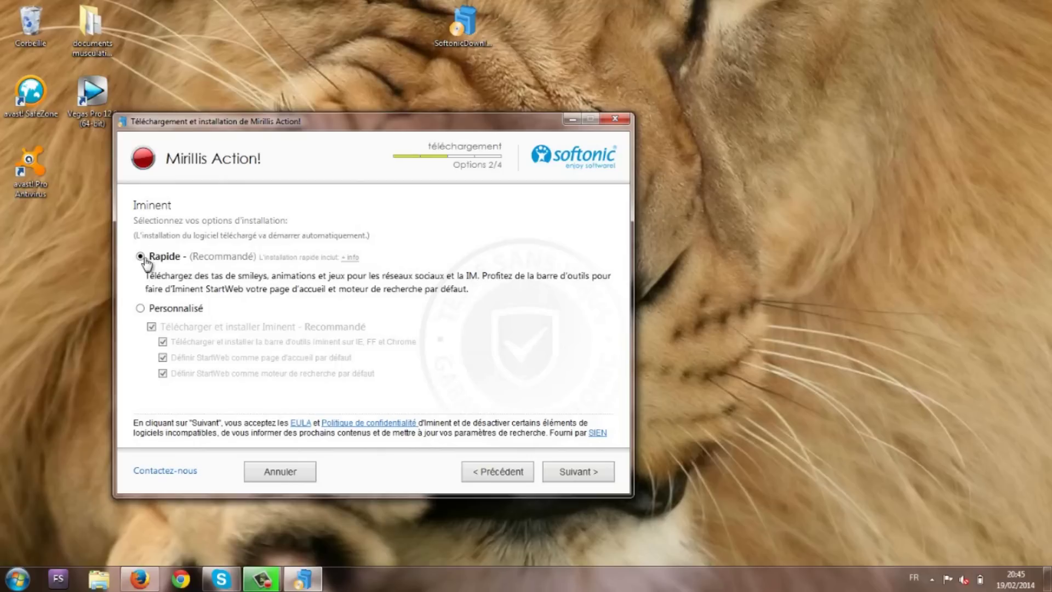
left_click(141, 311)
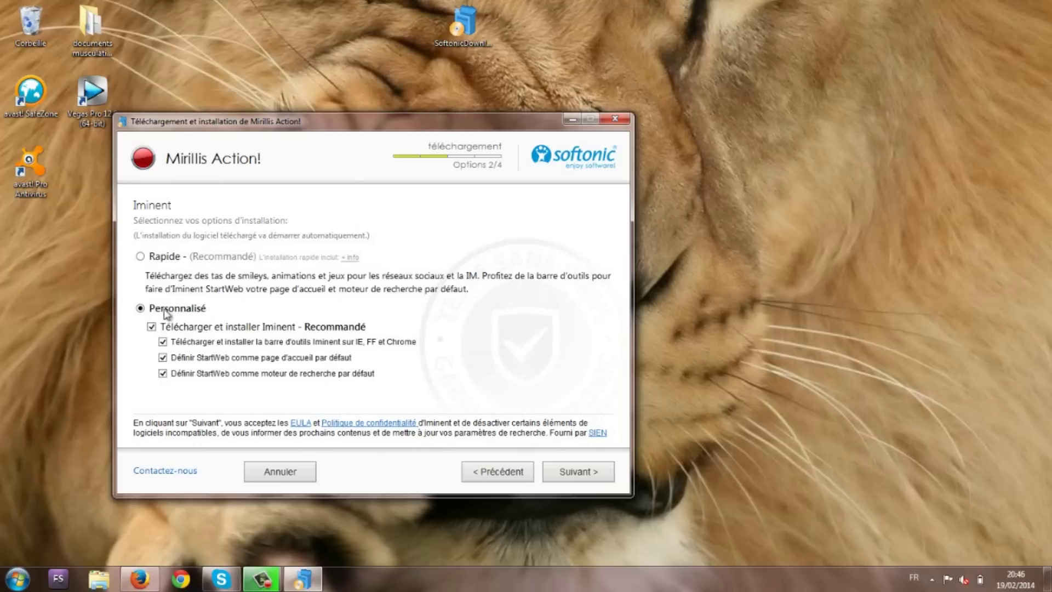
left_click(151, 327)
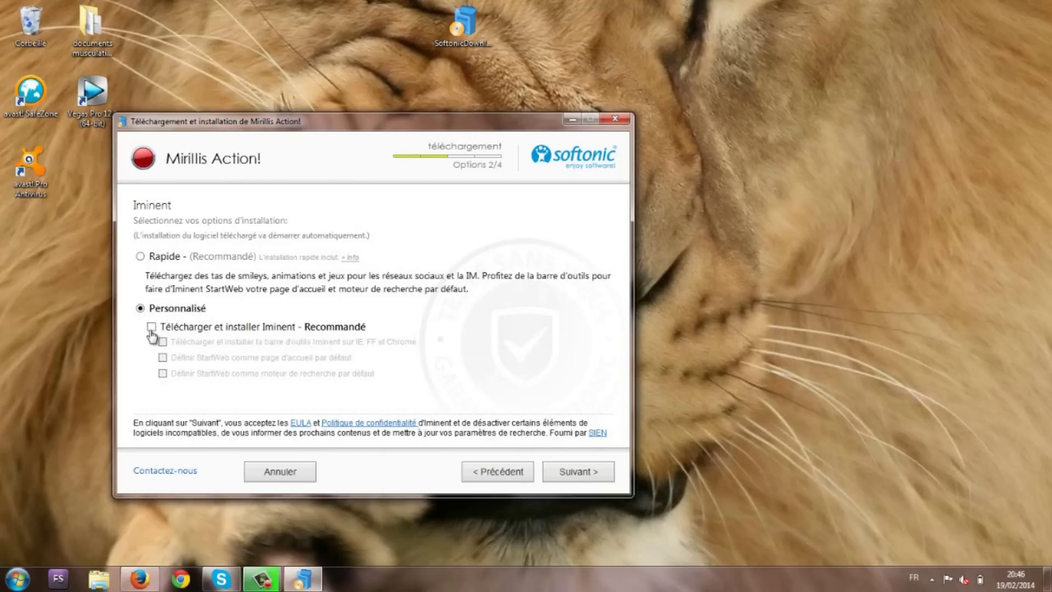
left_click(152, 327)
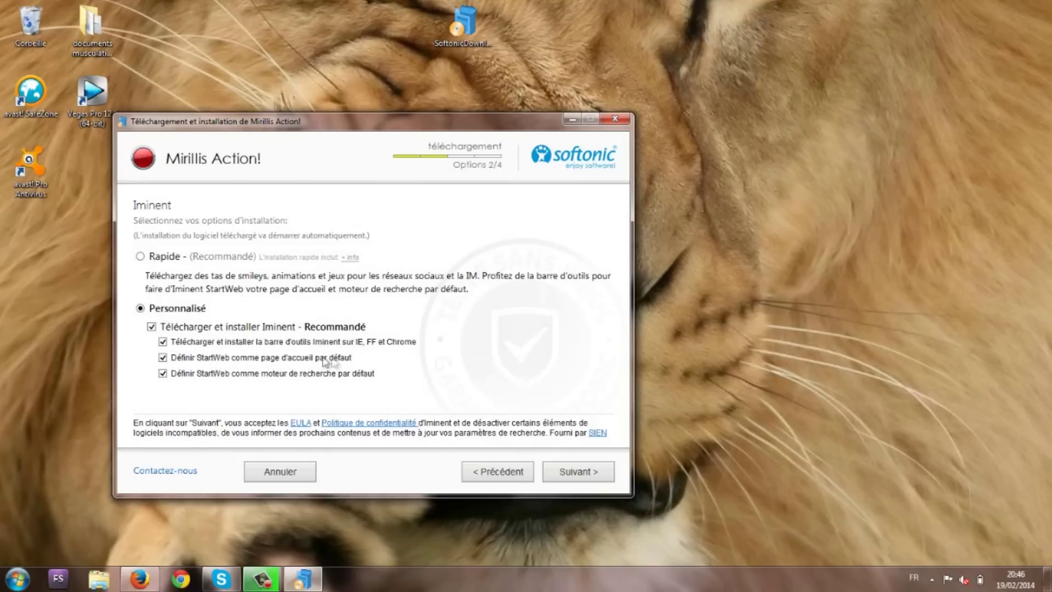
left_click(151, 330)
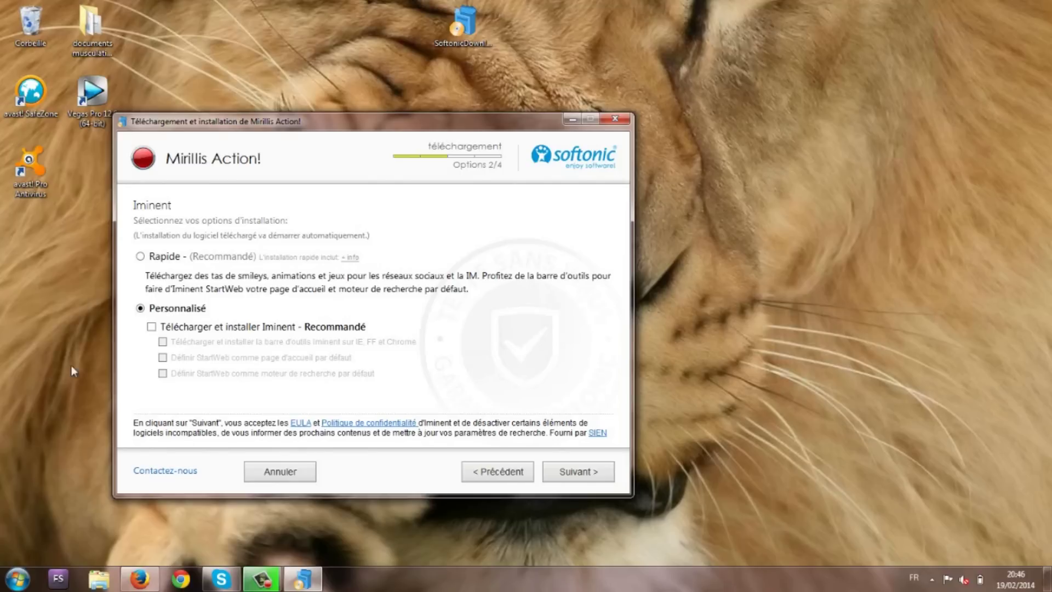
Step: Reselect the Personnalisé installation, exclude Iminent again, and switch back to the Rapide installation
left_click(163, 311)
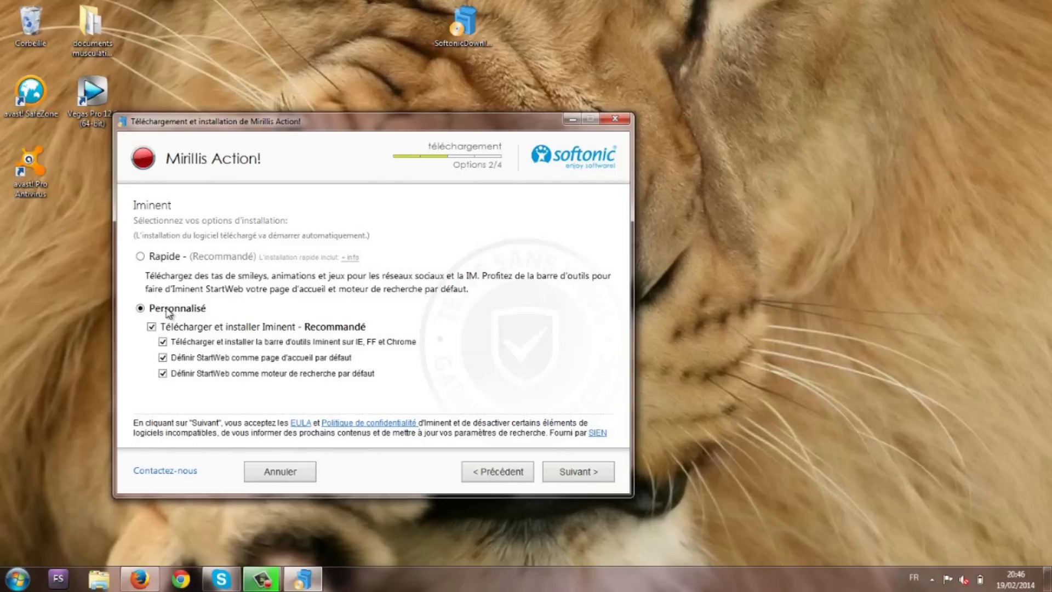
left_click(153, 328)
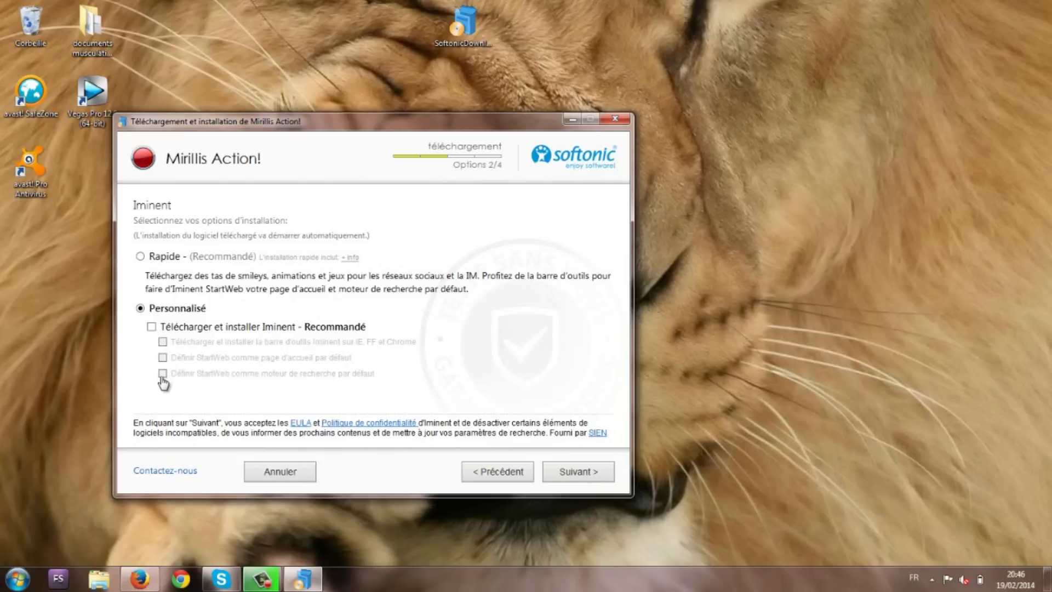
left_click(141, 257)
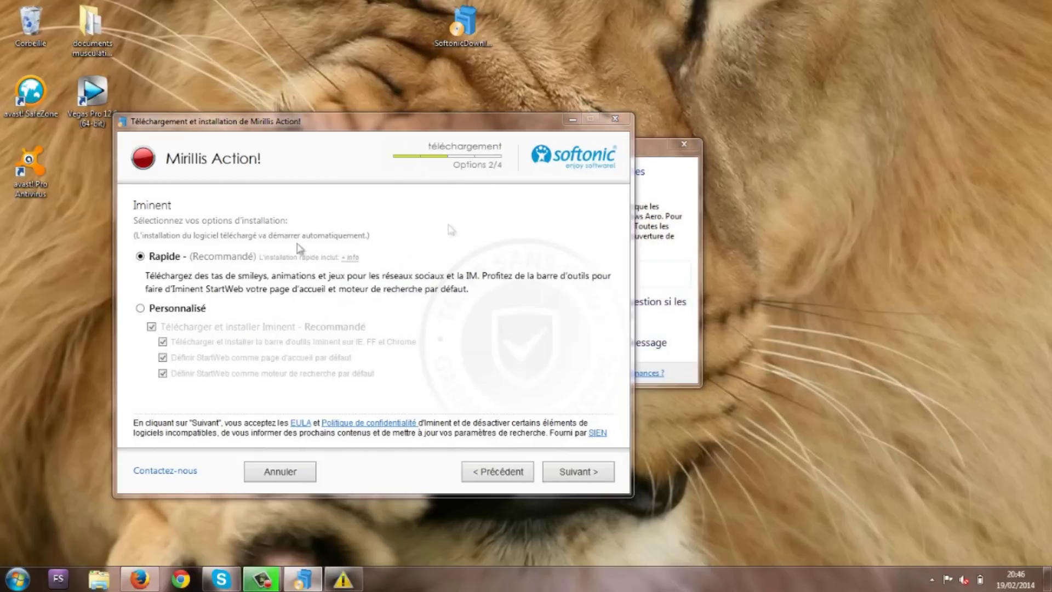
Step: Dismiss the Windows performance notice and quit the Mirillis Action! installer
left_click(690, 140)
left_click(678, 147)
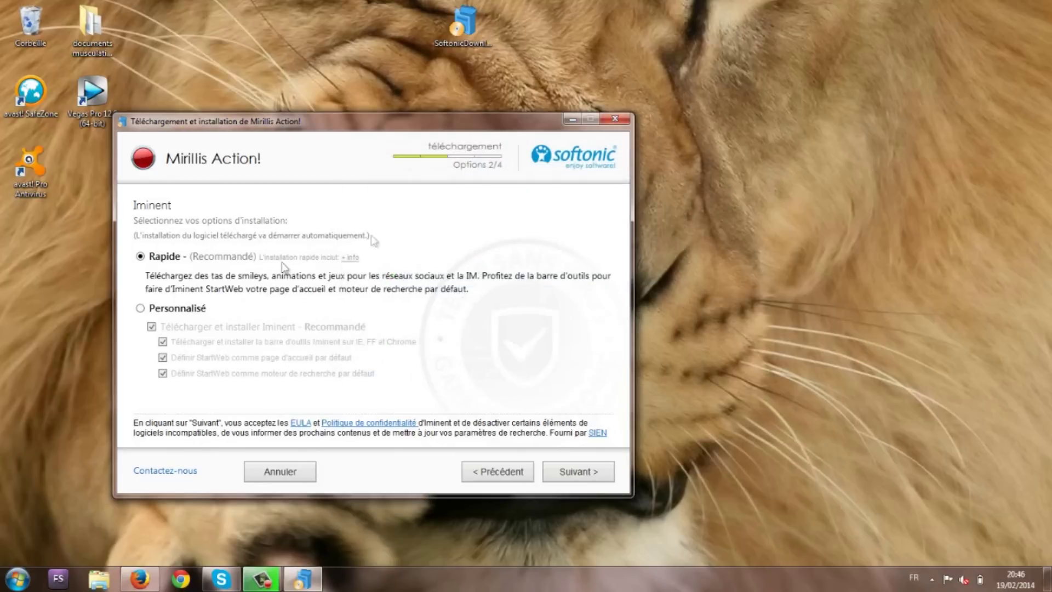
left_click(607, 119)
left_click(339, 339)
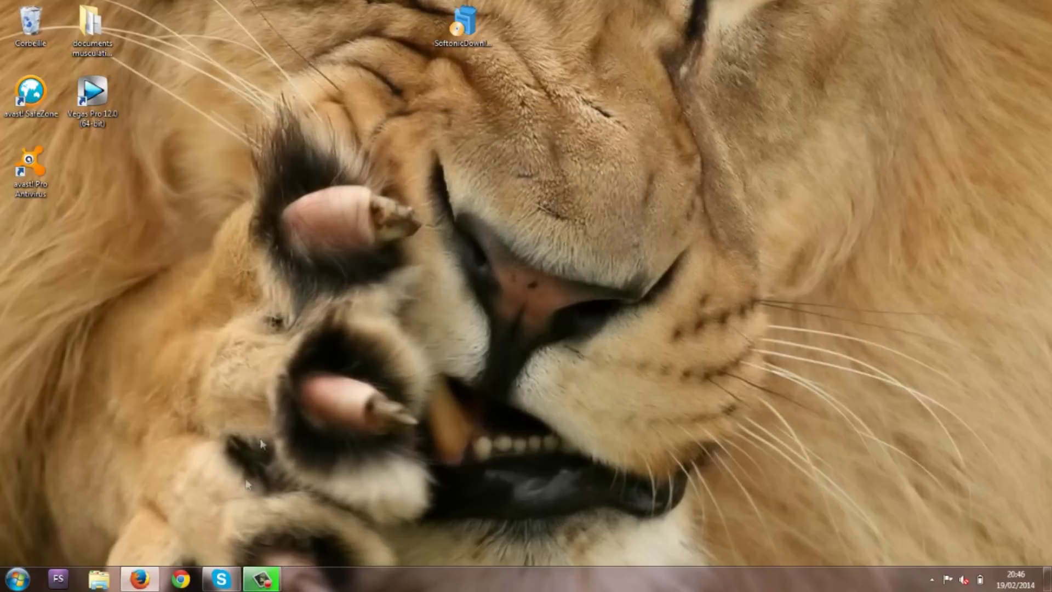
Step: Switch to Firefox and download unchecky_setup.exe from the Unchecky home page, saving the file
left_click(140, 579)
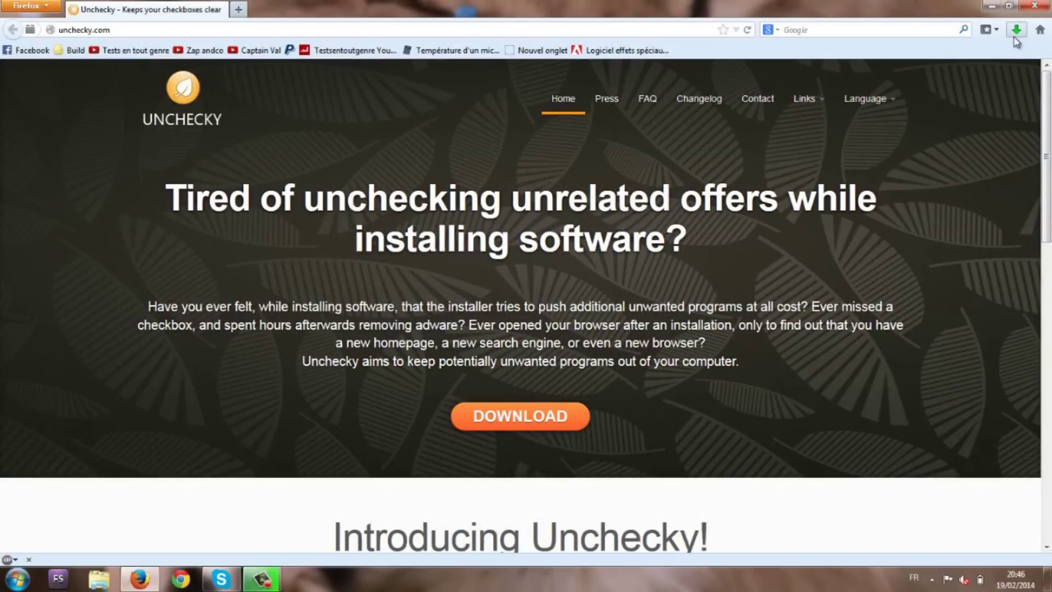
left_click(1017, 29)
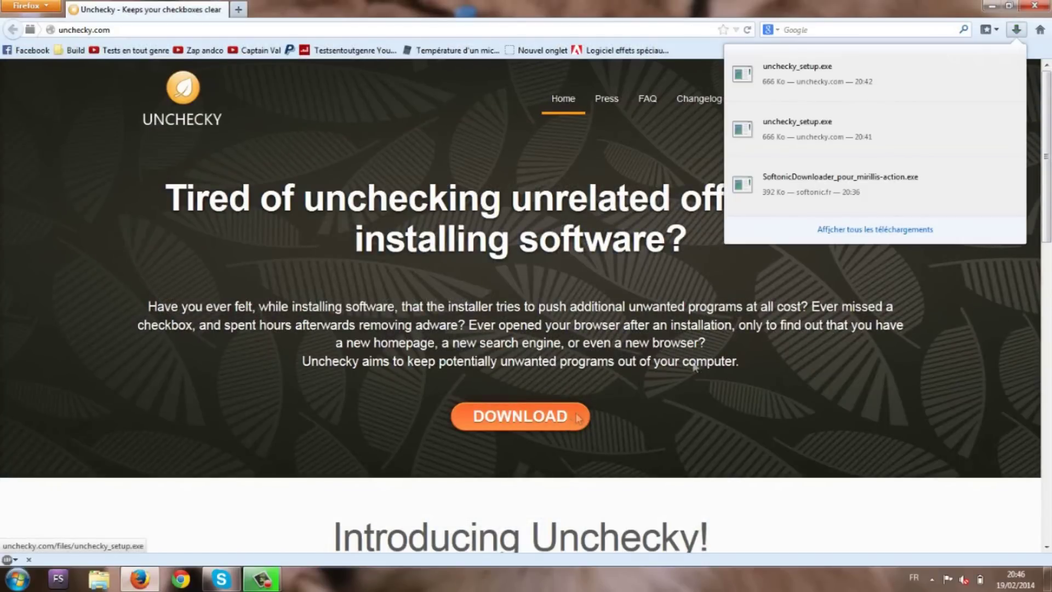
left_click(539, 421)
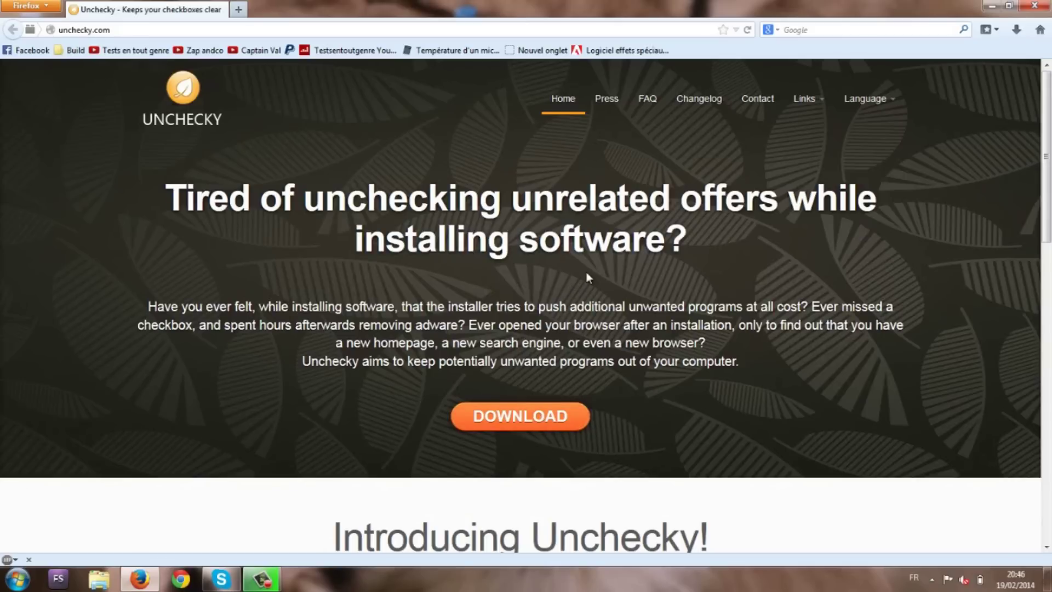
left_click(529, 416)
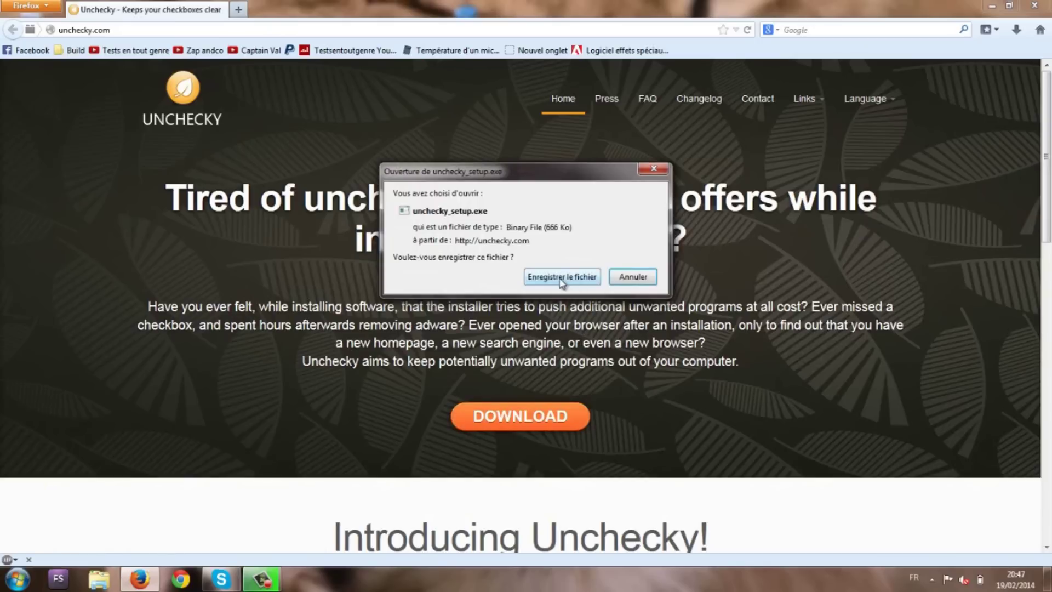
left_click(559, 279)
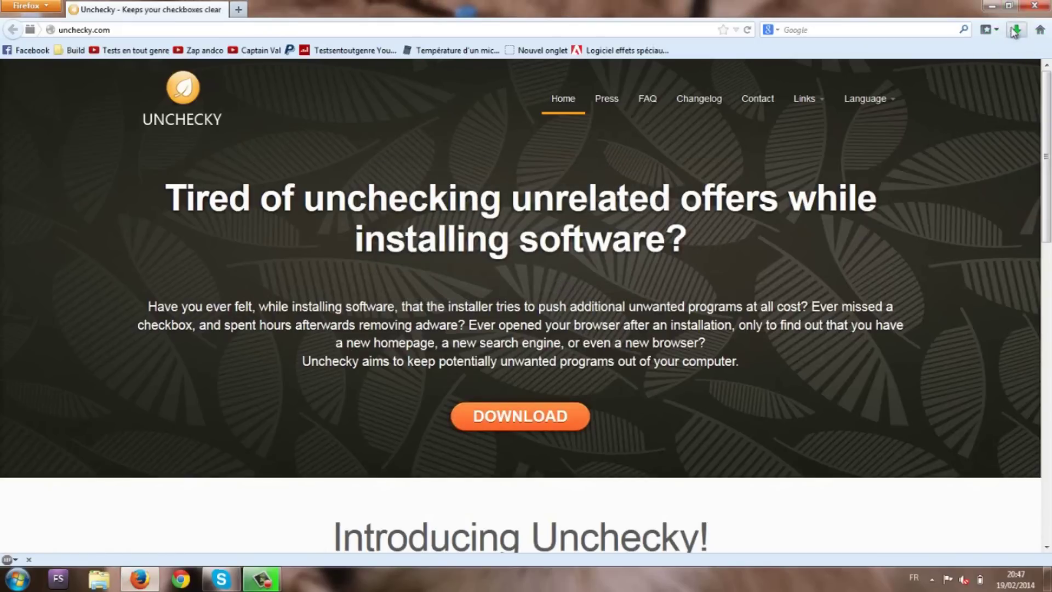
Step: Run the downloaded unchecky_setup.exe, install Unchecky in Français, and close the browser and the setup wizard
left_click(1016, 30)
left_click(939, 86)
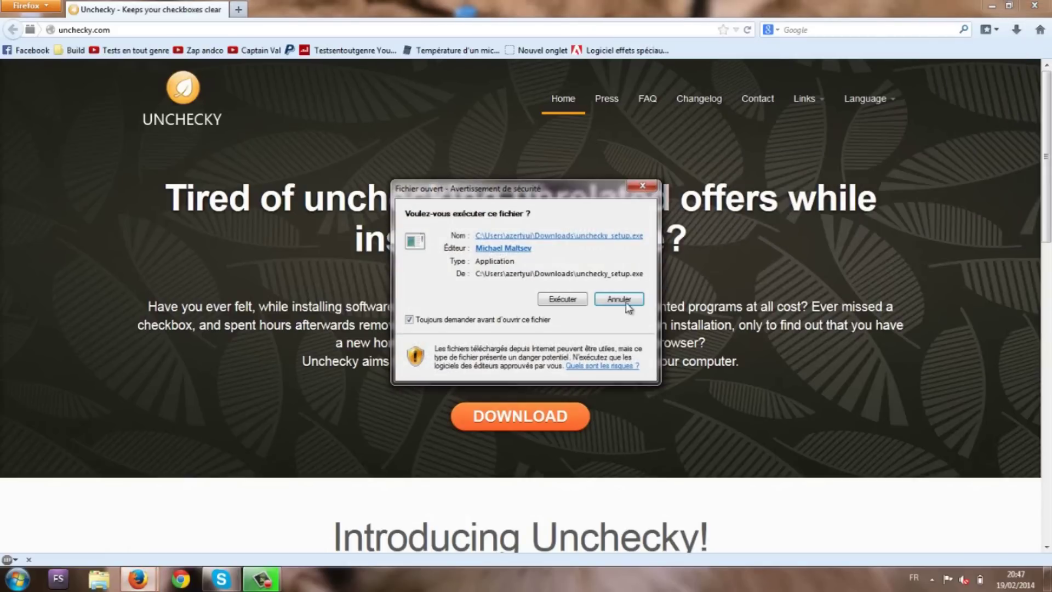
left_click(563, 299)
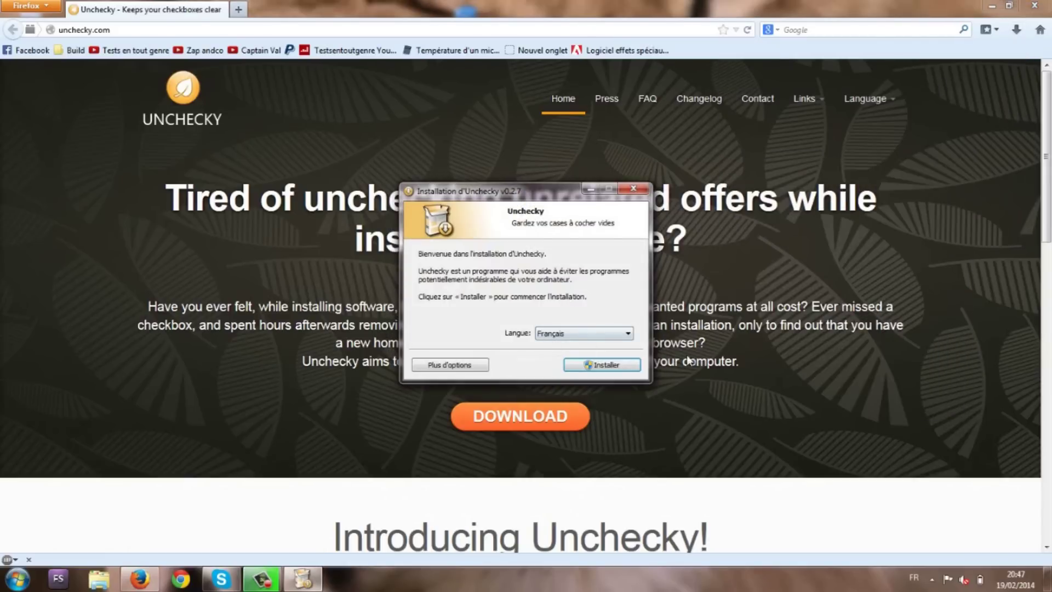
left_click(596, 366)
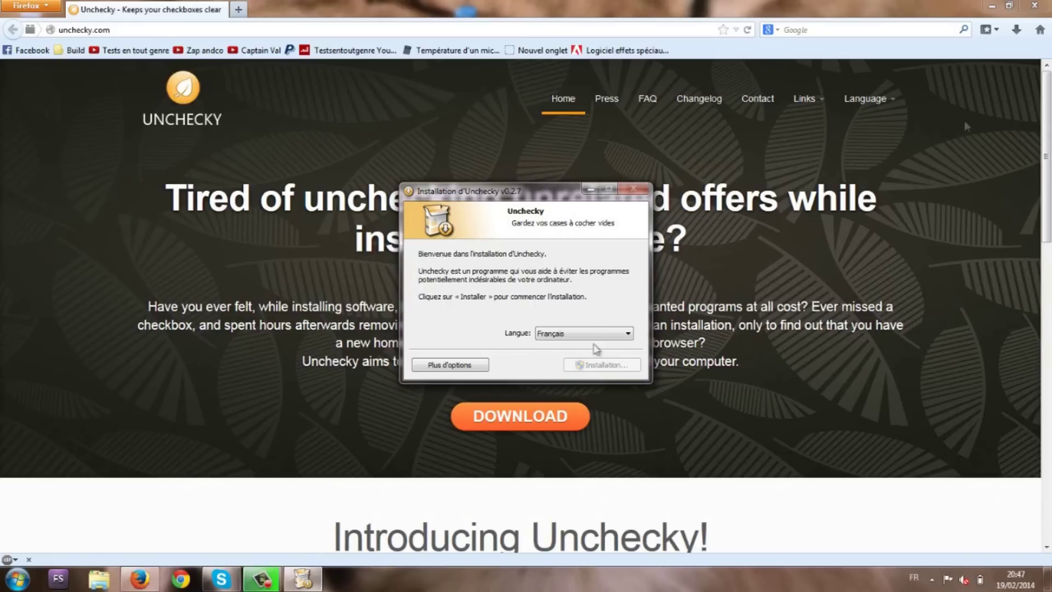
left_click(1047, 6)
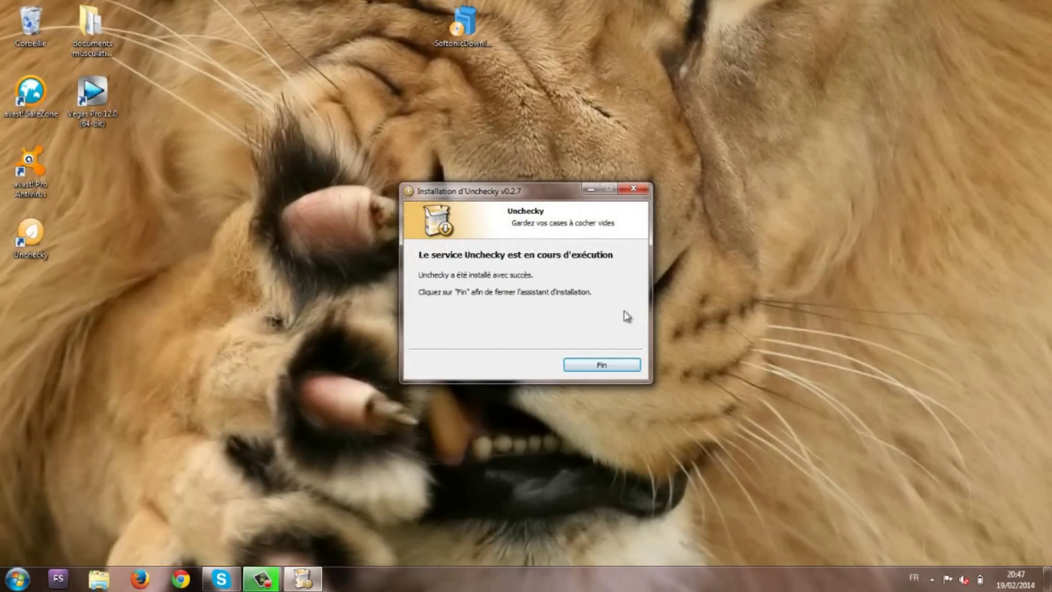
left_click(634, 188)
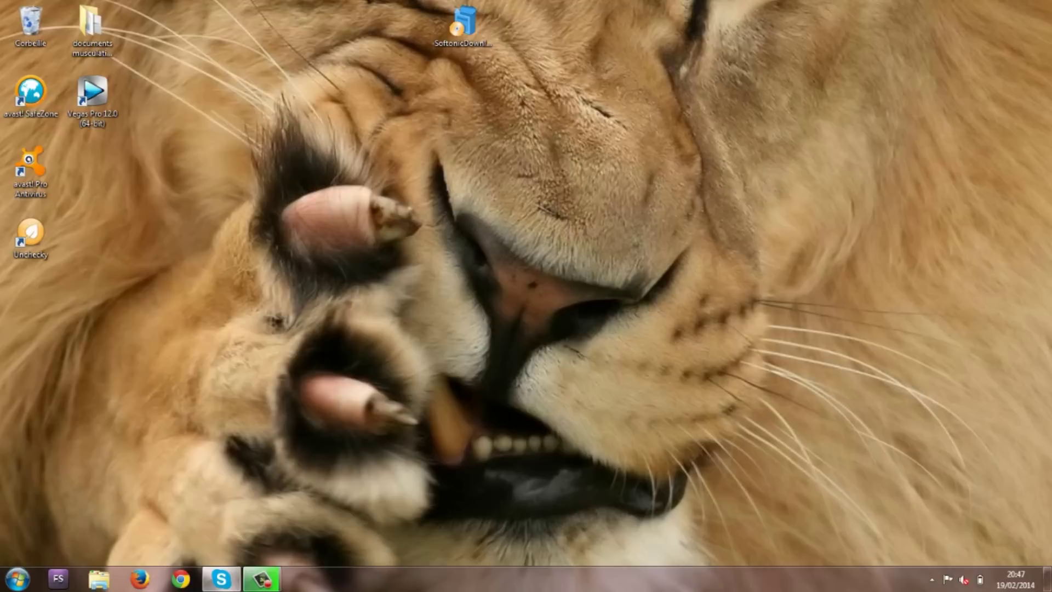
Step: Open Unchecky from the desktop to check its service status and close it
double_click(30, 233)
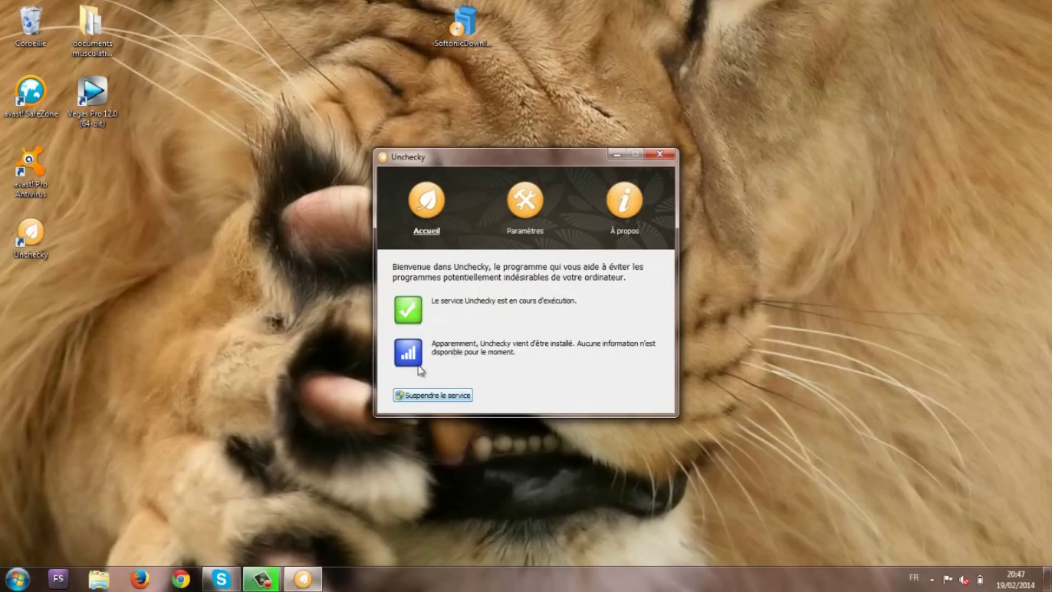
left_click(659, 155)
Step: Run the Softonic downloader for Mirillis Action! from the desktop and accept its licence agreement
left_click(463, 22)
double_click(463, 22)
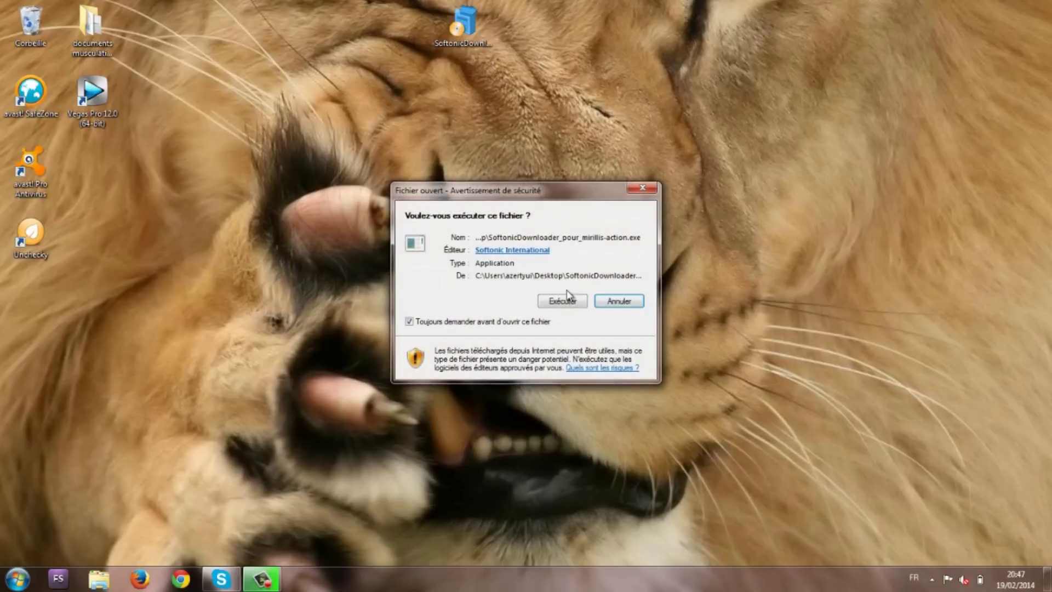
left_click(558, 302)
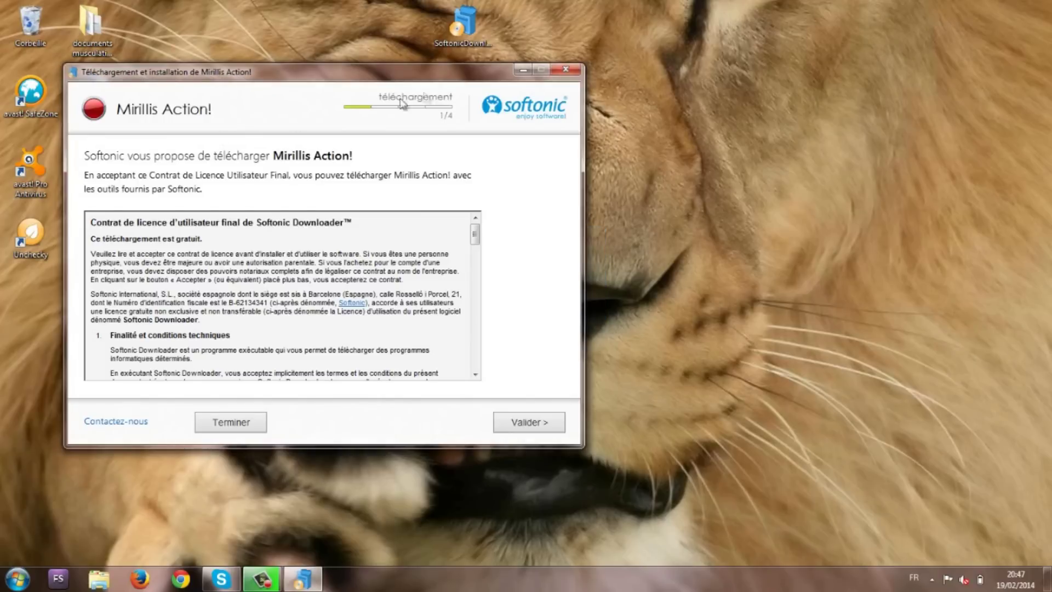
left_click(538, 420)
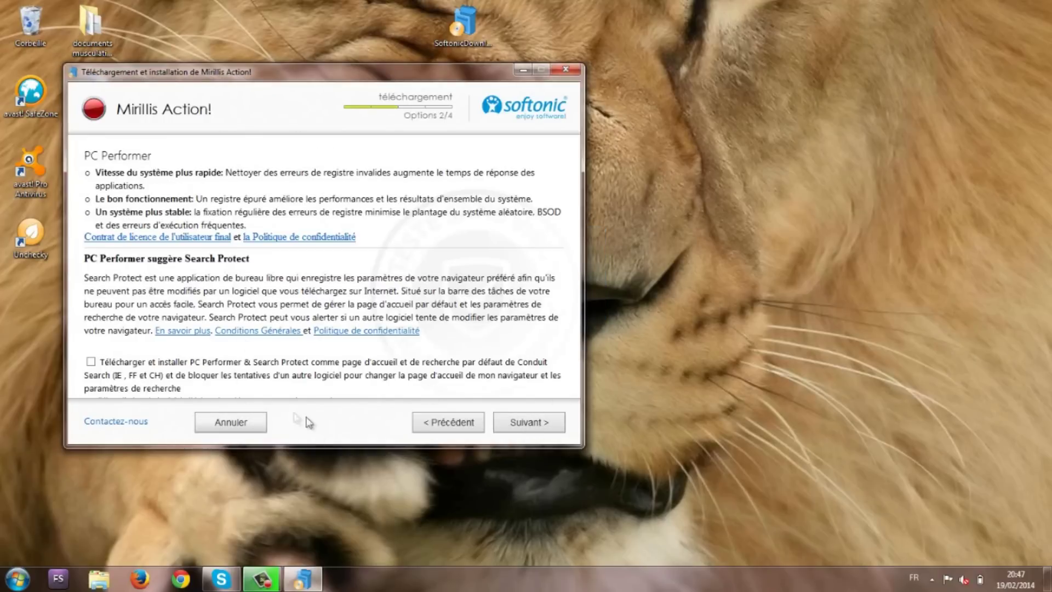
Step: View the Mobogenie offer page, go back to the licence, and return to the PC Performer offer
left_click(525, 426)
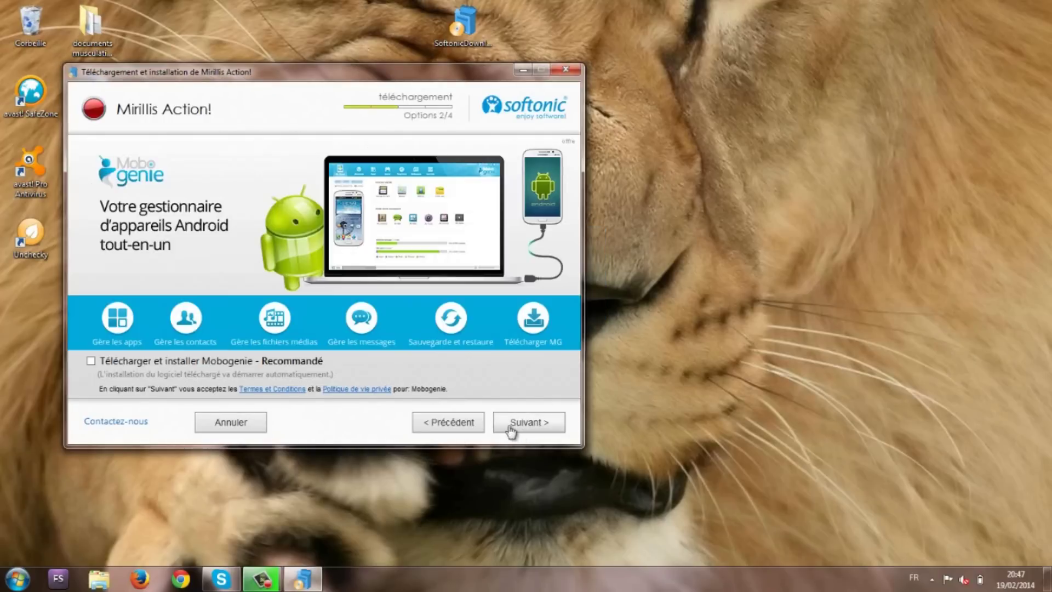
left_click(464, 431)
left_click(451, 430)
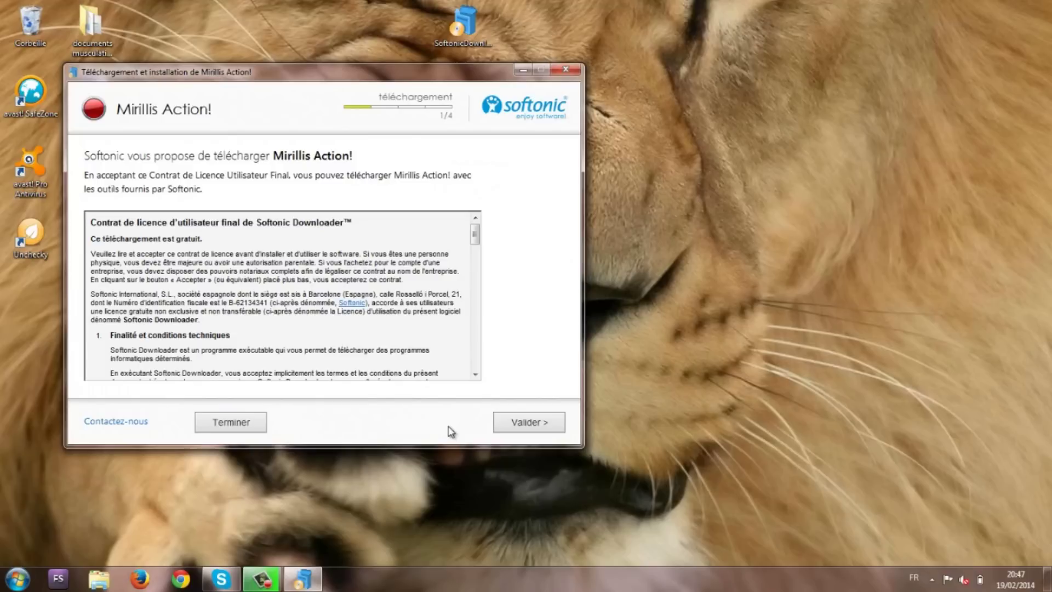
left_click(527, 427)
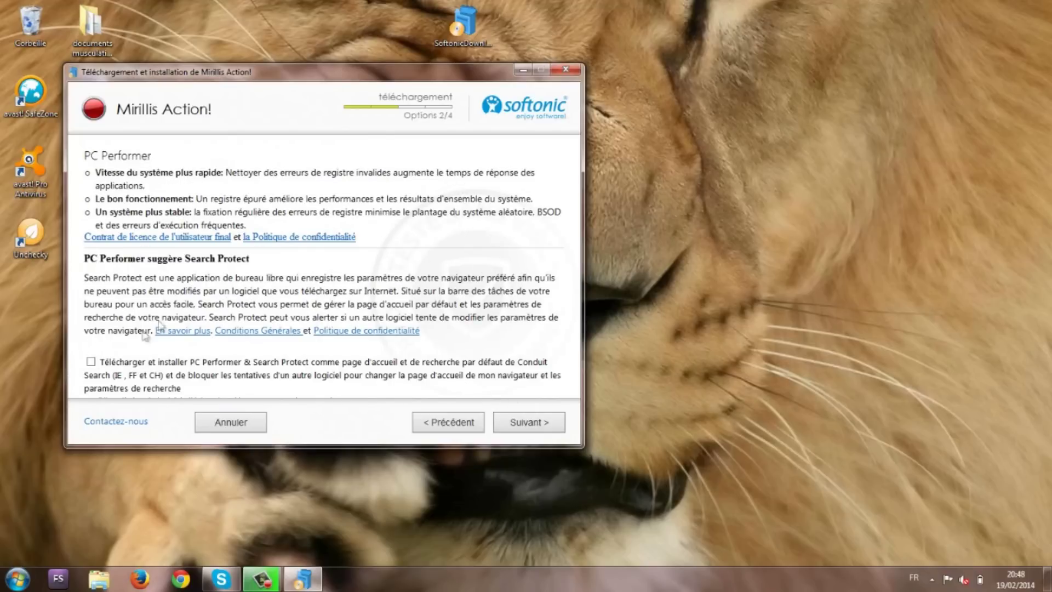
Step: Try several times to include PC Performer & Search Protect, finally declining with Non in Unchecky's confirmation
left_click(91, 362)
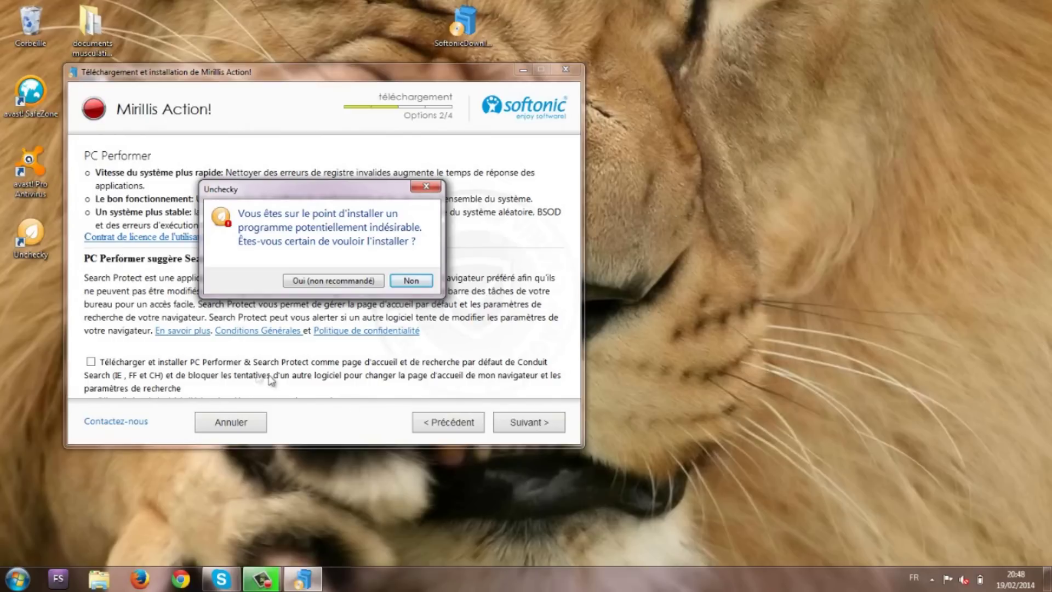
left_click(427, 188)
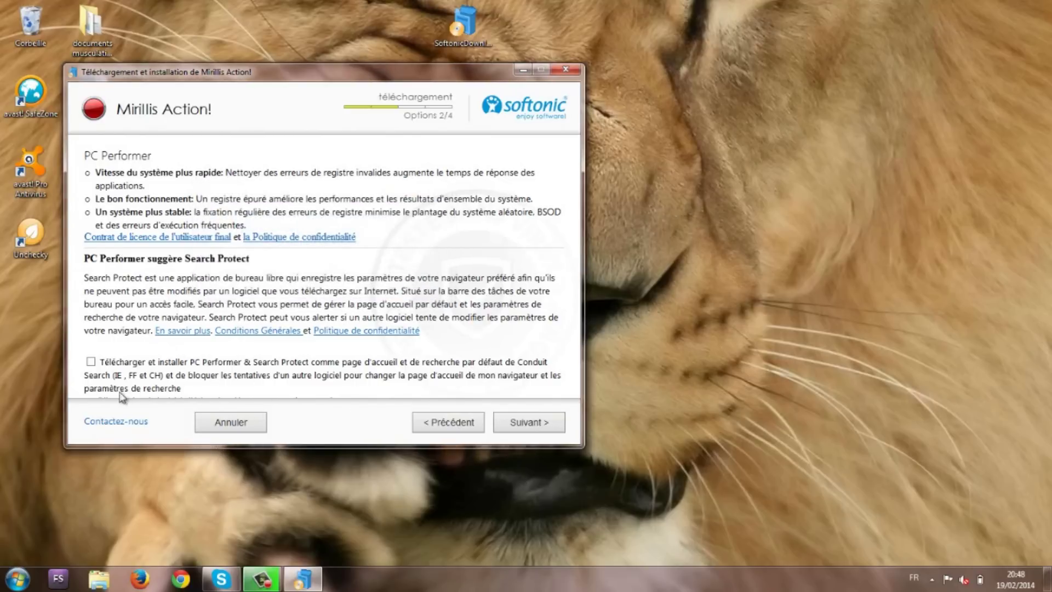
left_click(91, 364)
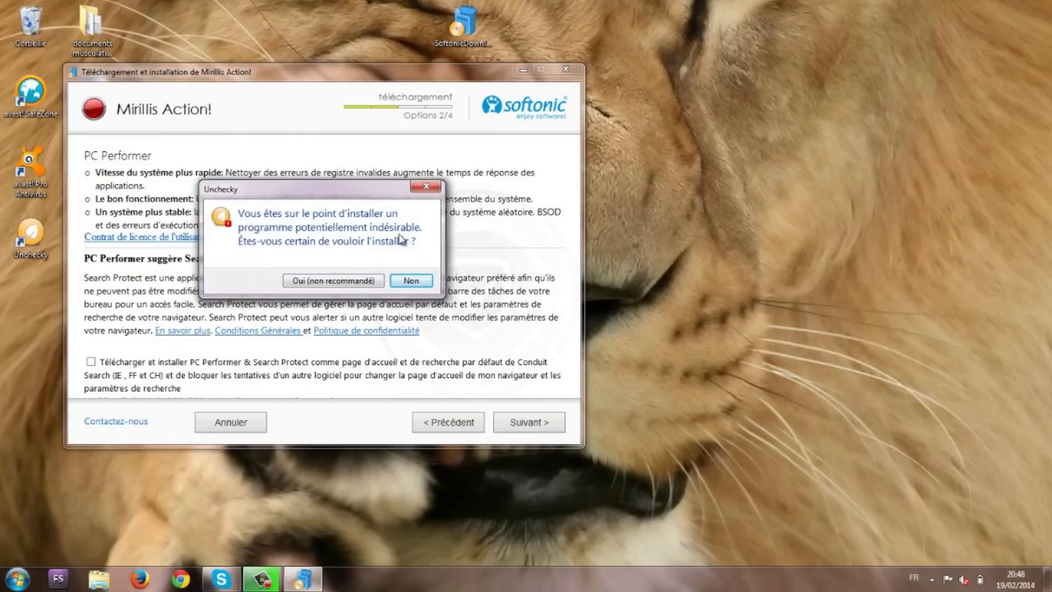
left_click(326, 282)
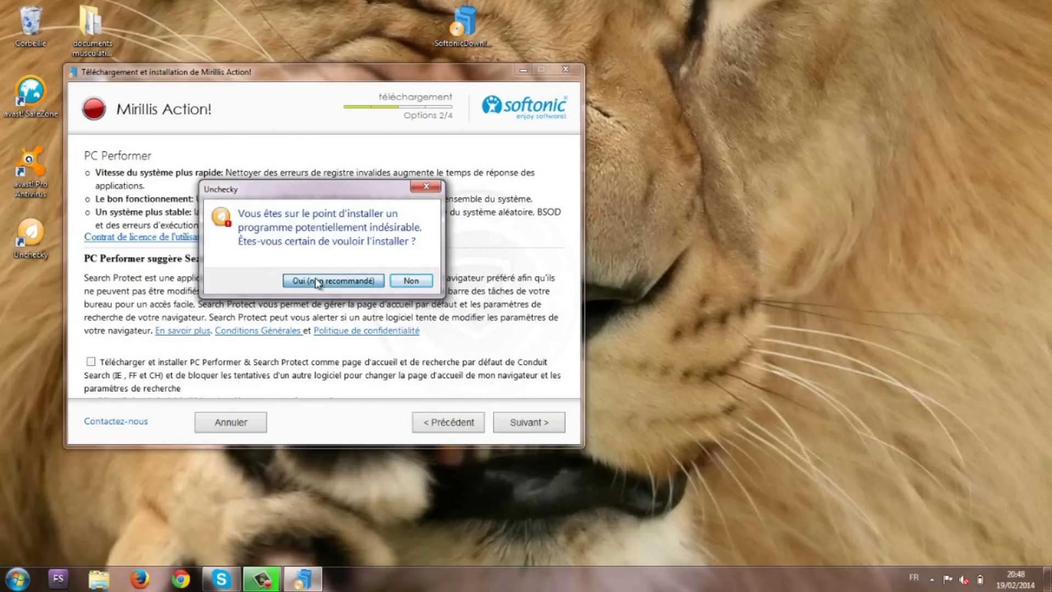
left_click(90, 362)
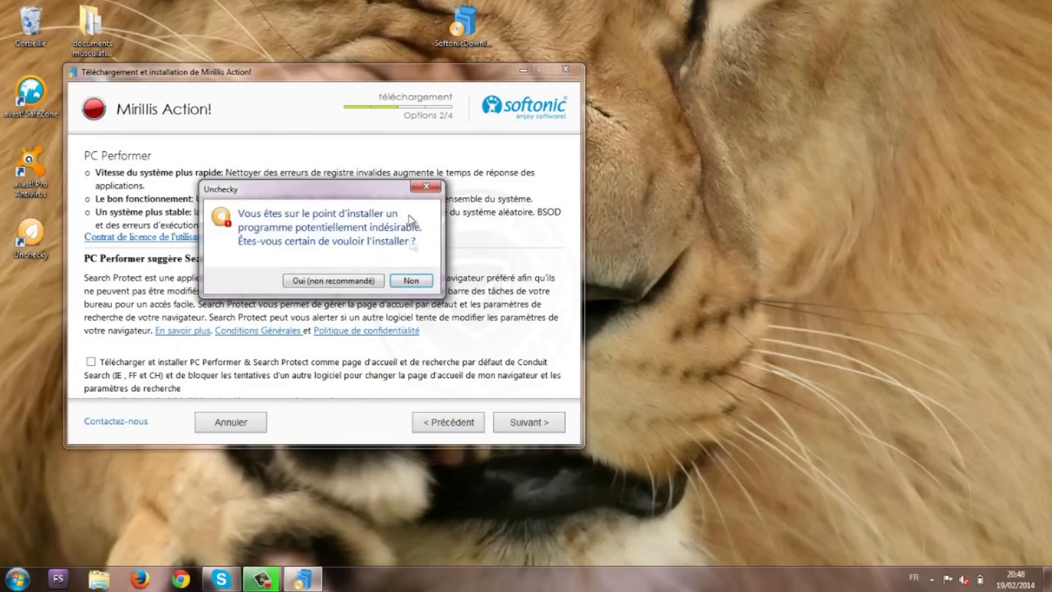
left_click(411, 281)
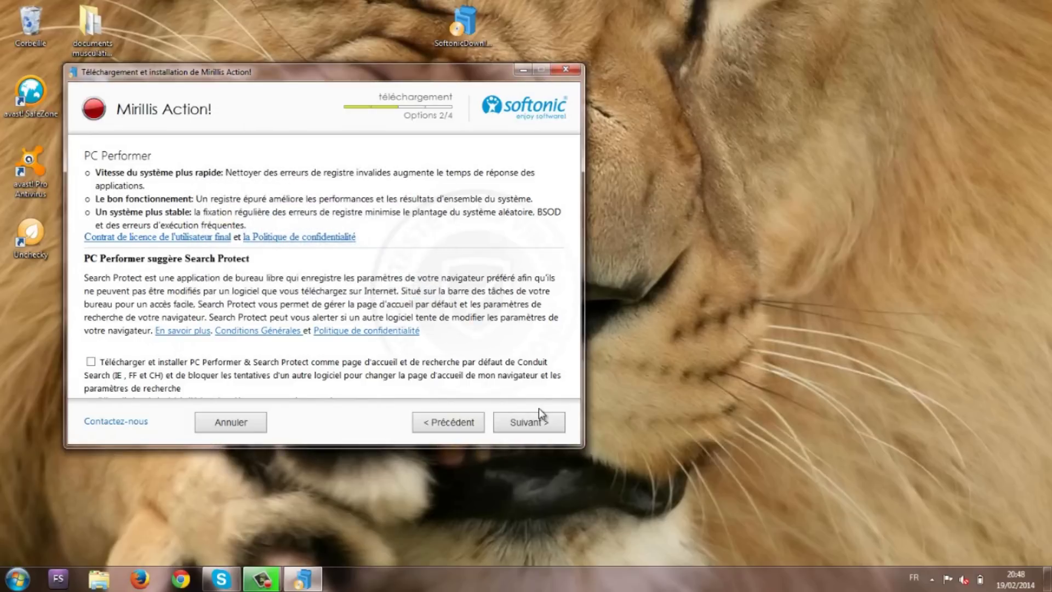
Step: Quit the Mirillis Action! installer and leave the SoftonicDownloader desktop file deselected
left_click(567, 70)
left_click(301, 289)
left_click(463, 25)
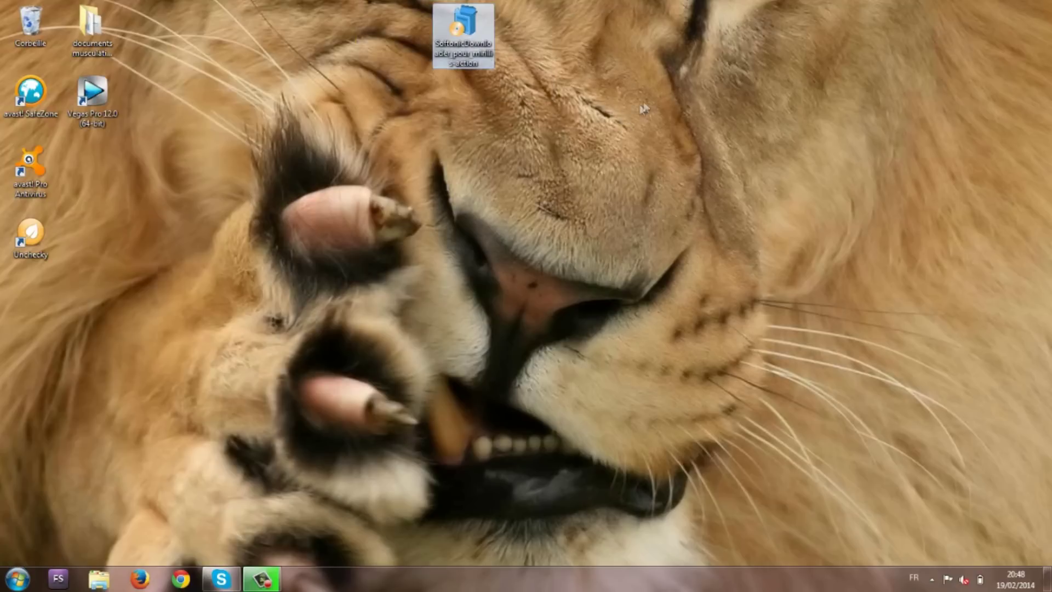
left_click(674, 49)
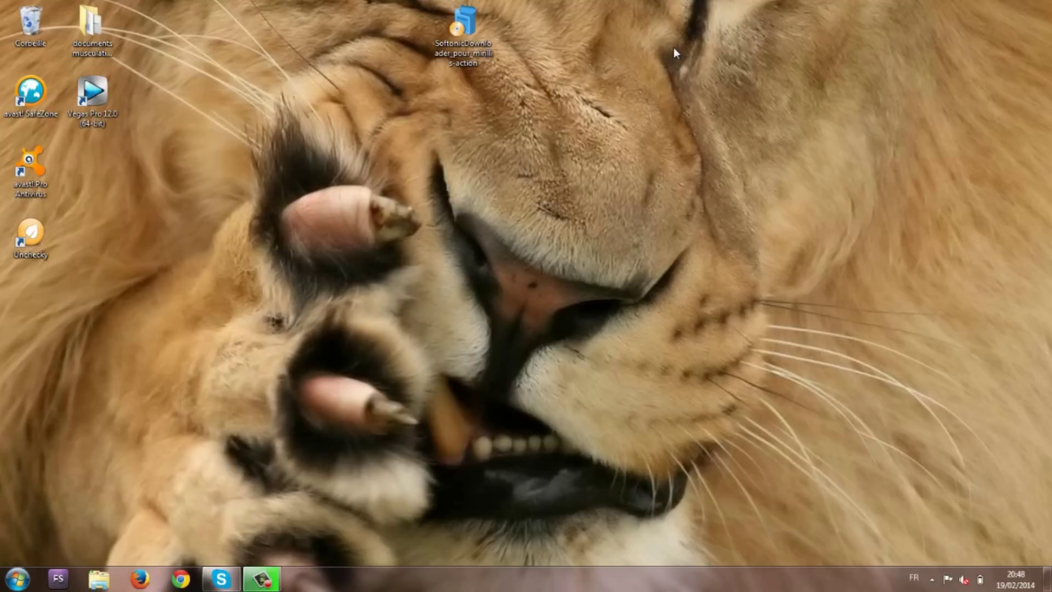